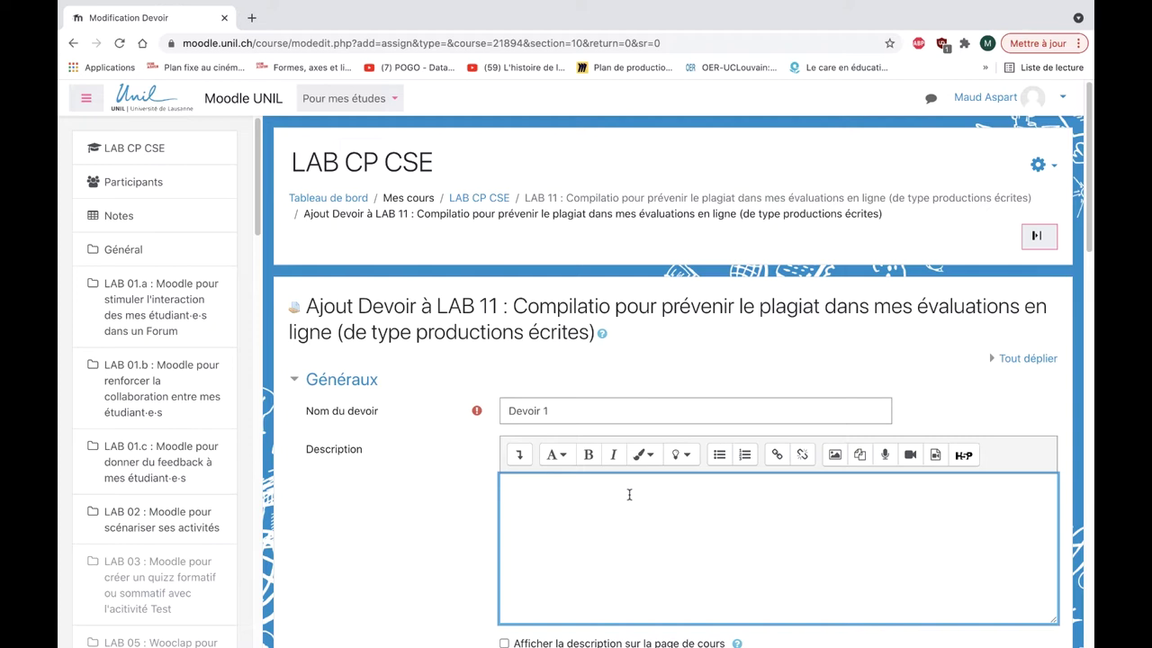
Enter the essay instructions ("1500 mots" minimum in bold, question on the film "Les douze hommes en colère") as the description and display it on the course page
text(Vous devez rédiger un essai de 1500 mots minimum sur la thématique... Pour cela répondez à la question suivant : Dans le film "Les douze hommes en colère" comment le personnage principal ...)
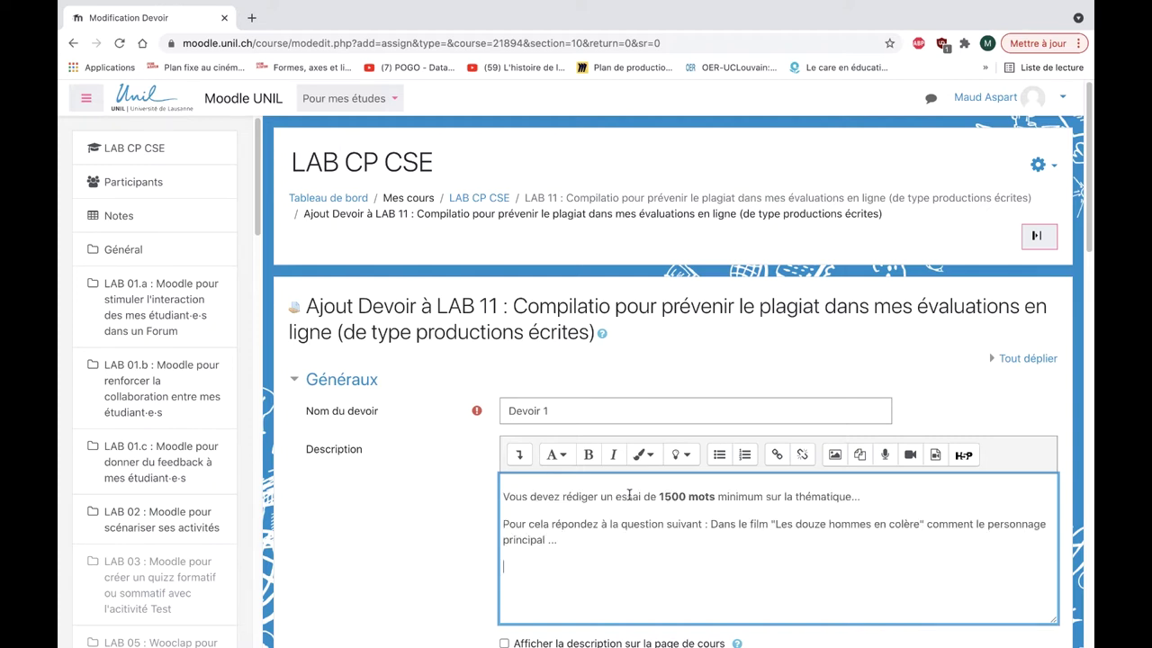
scroll(629, 495, down, 2)
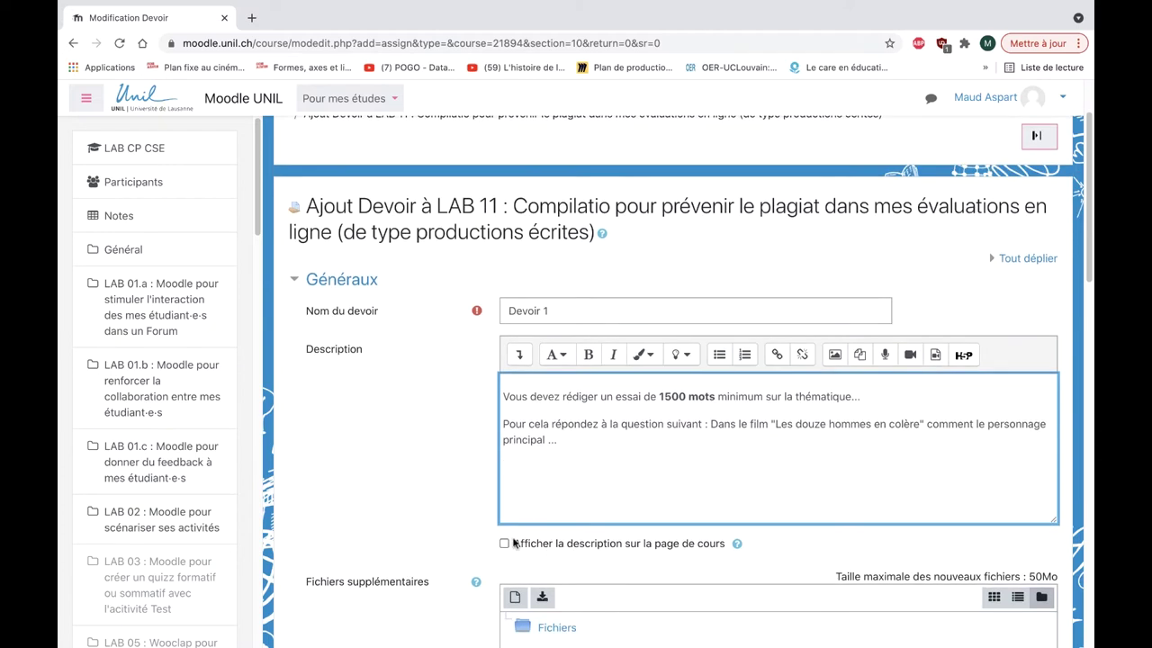
click(506, 544)
Set the date from which submissions are allowed to 30 septembre 2021 at 08:00
scroll(659, 540, down, 2)
scroll(655, 537, down, 2)
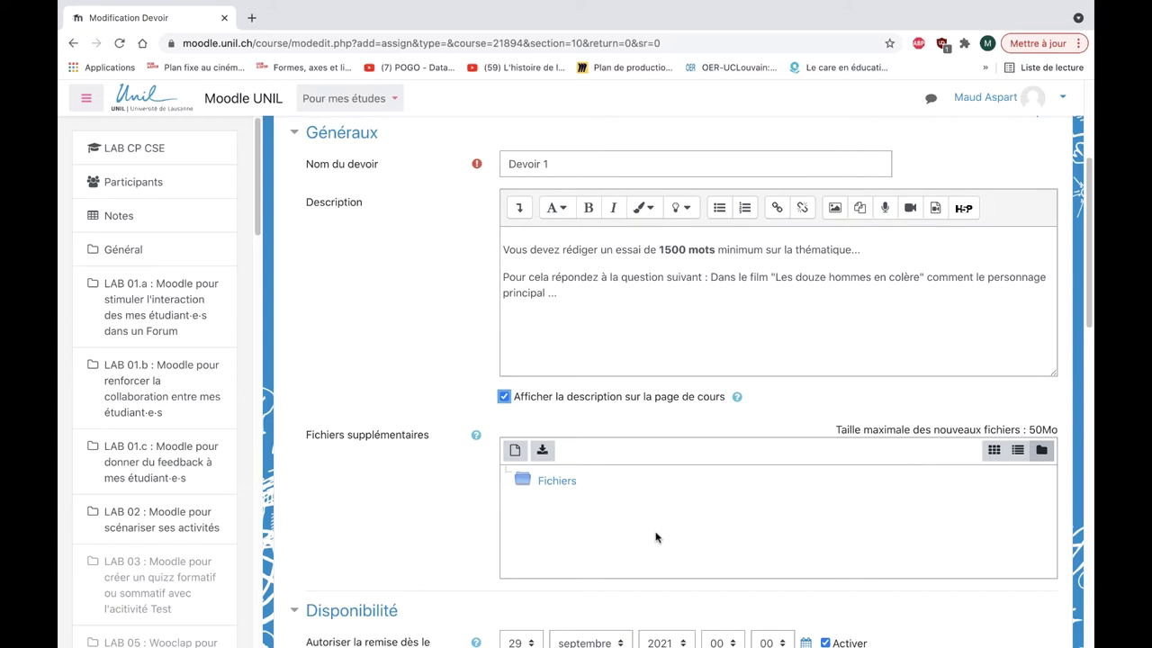
scroll(655, 537, down, 4)
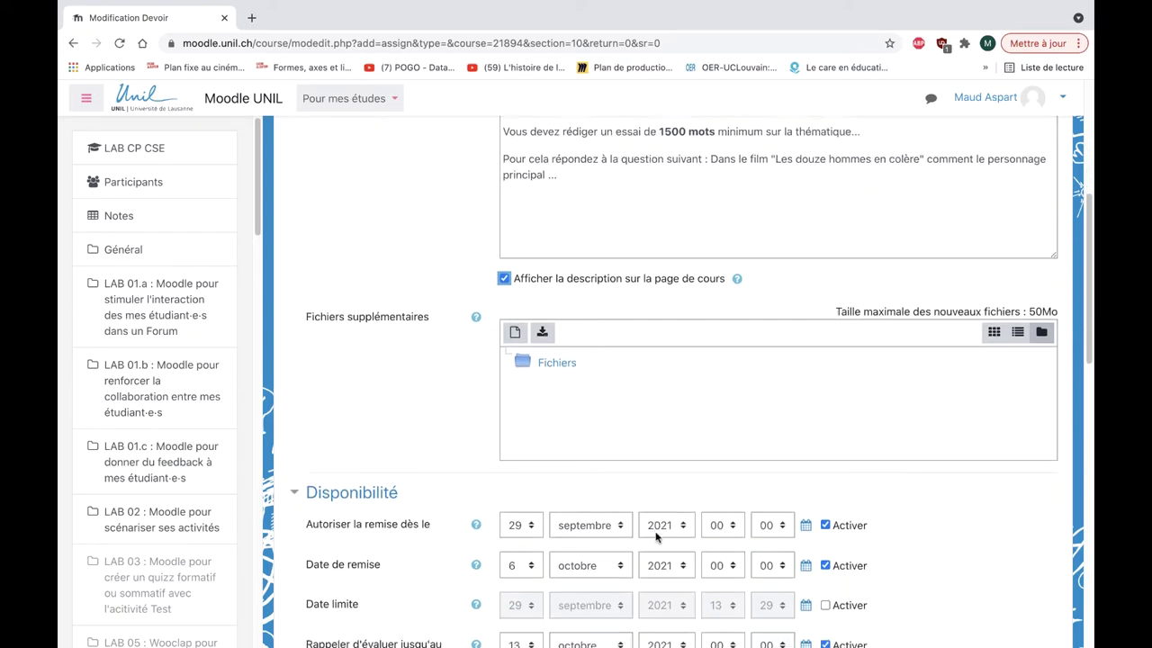
scroll(655, 537, down, 2)
click(517, 385)
click(513, 397)
click(723, 383)
click(715, 503)
Set the assignment's due date (Date de remise) to 12 octobre 2021 at 09:00
click(520, 423)
click(513, 510)
click(722, 423)
click(714, 557)
Turn the grading reminder date (Rappeler d'évaluer jusqu'au) off and back on
scroll(604, 444, down, 2)
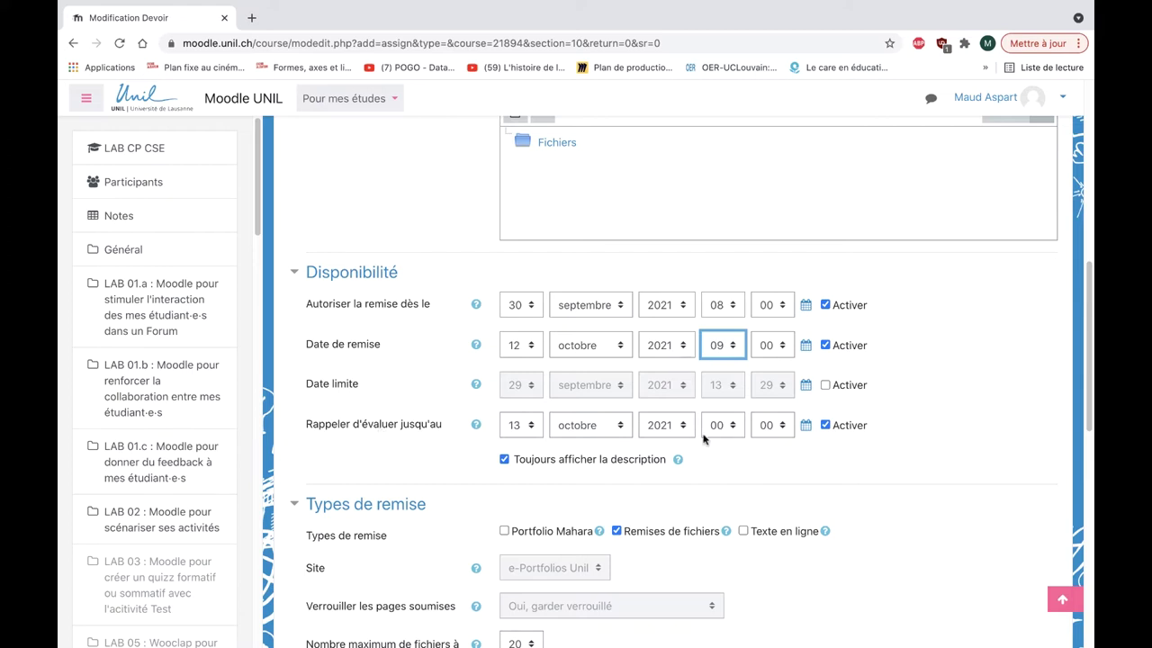
click(825, 425)
click(825, 426)
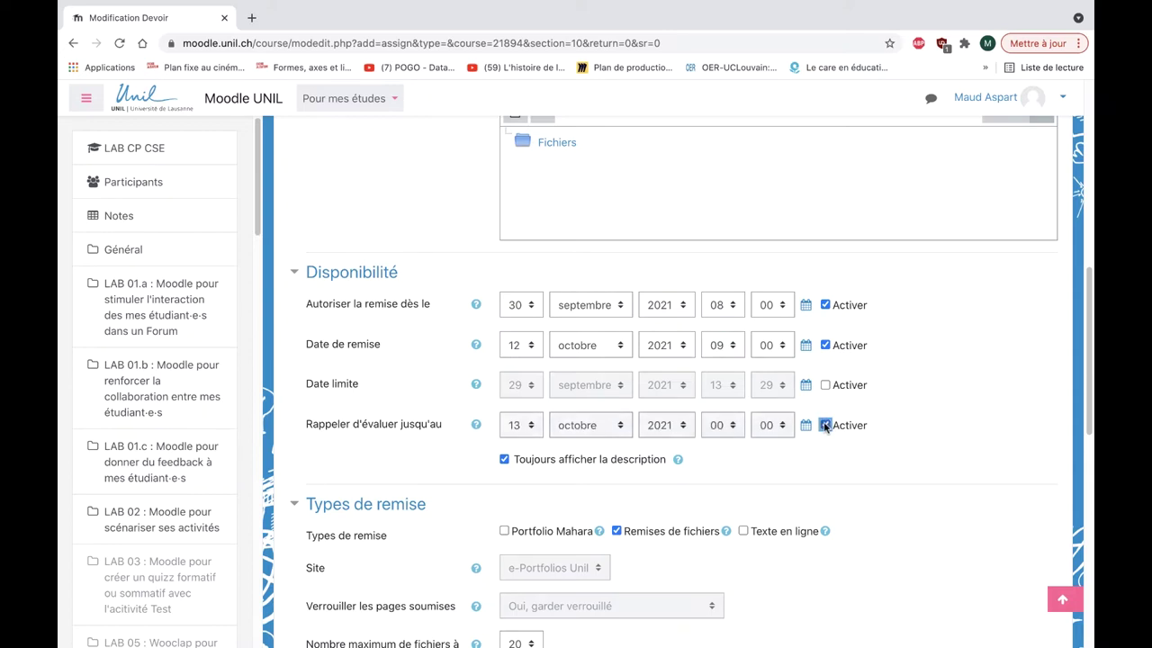
Examine the submission types and the choices for the maximum number and maximum size of submitted files
scroll(781, 483, down, 2)
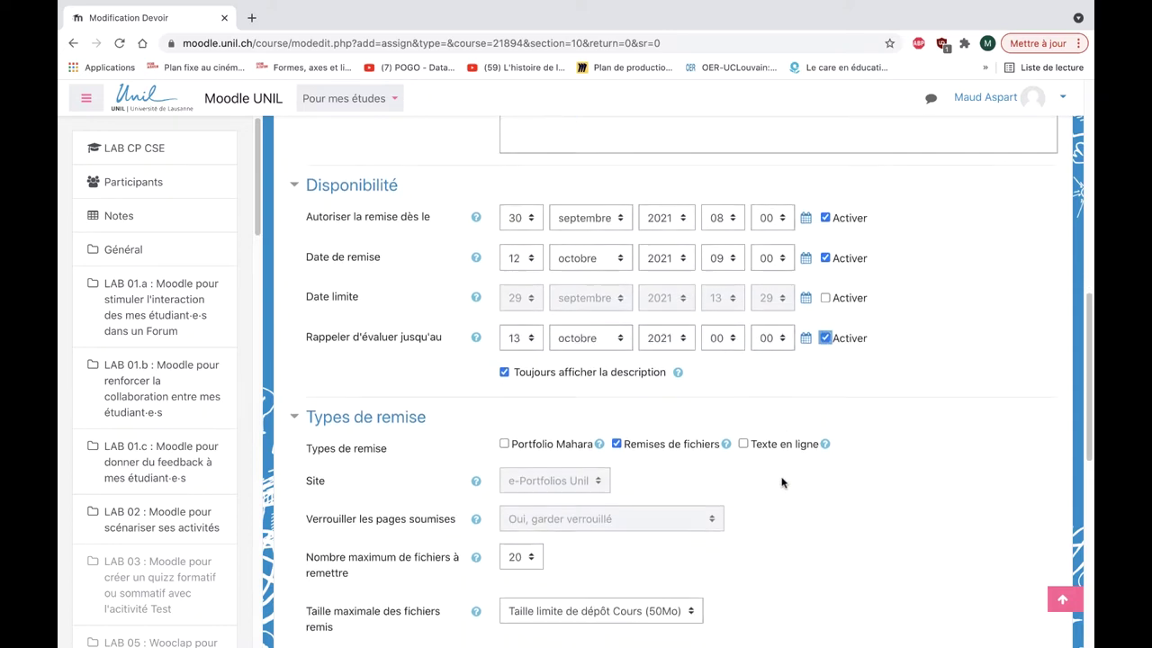
scroll(781, 483, down, 1)
scroll(781, 484, down, 1)
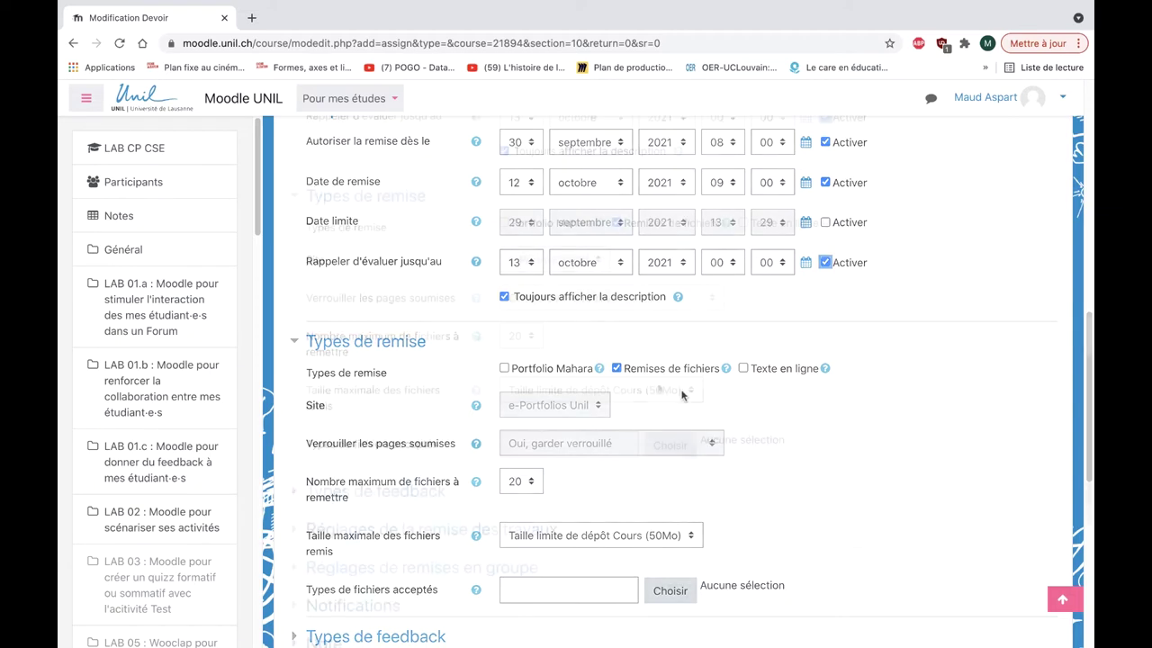
scroll(540, 378, down, 4)
click(527, 340)
click(527, 338)
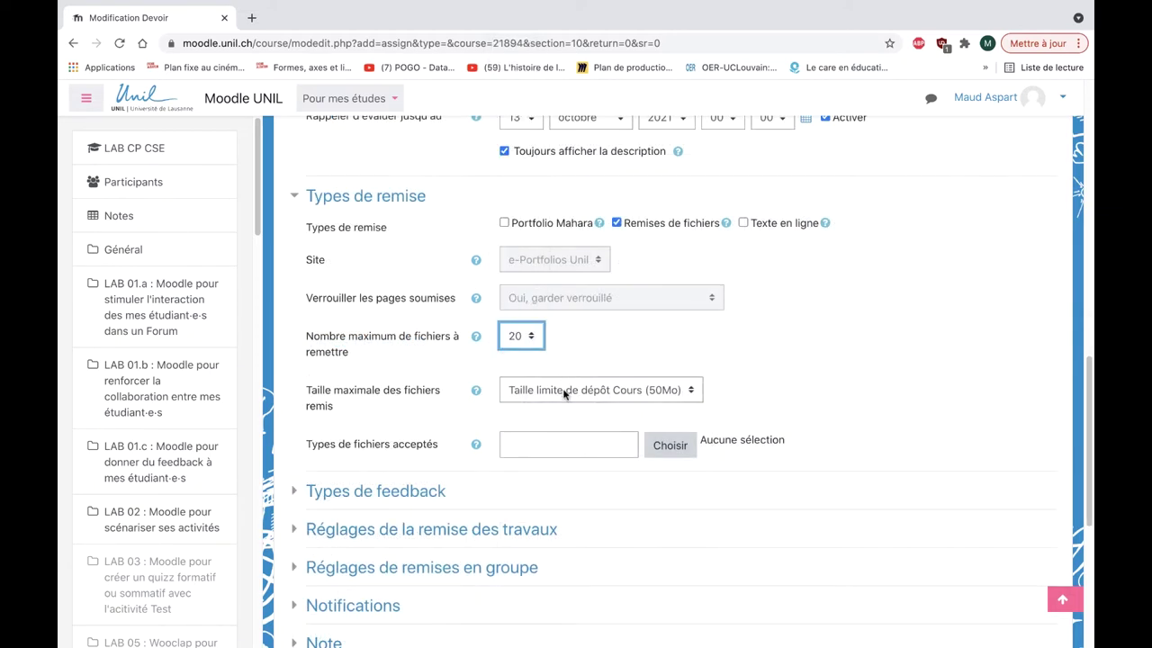
click(564, 393)
click(565, 389)
View the list of selectable accepted file types and close it without choosing any
scroll(630, 360, down, 2)
click(652, 349)
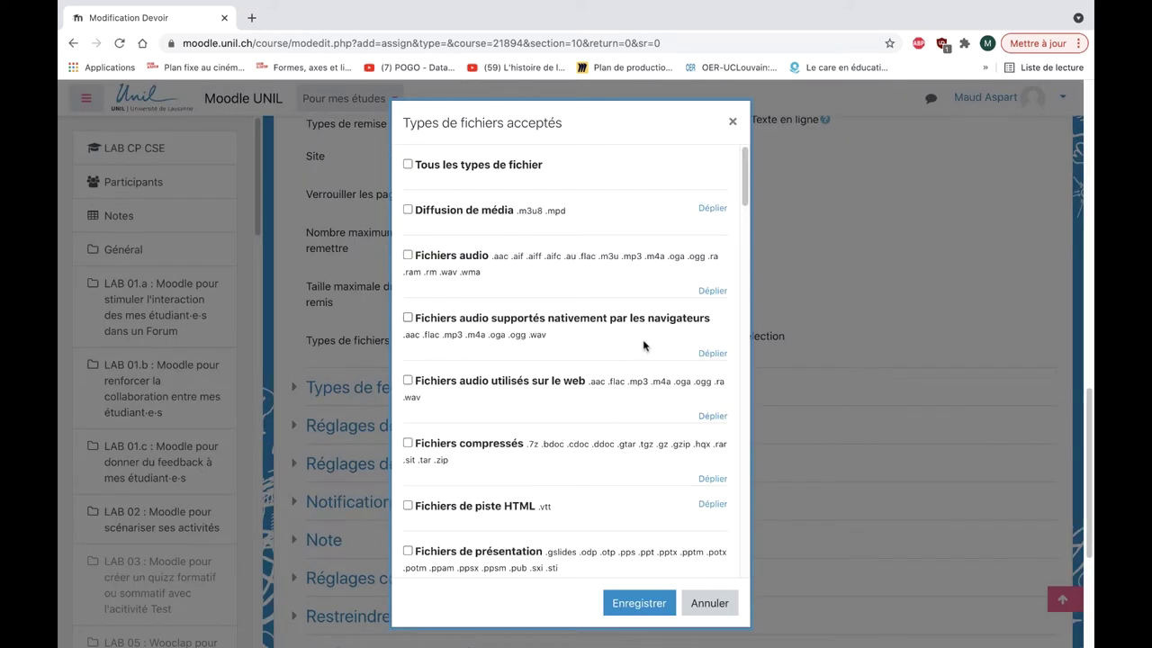
click(734, 123)
scroll(635, 472, down, 2)
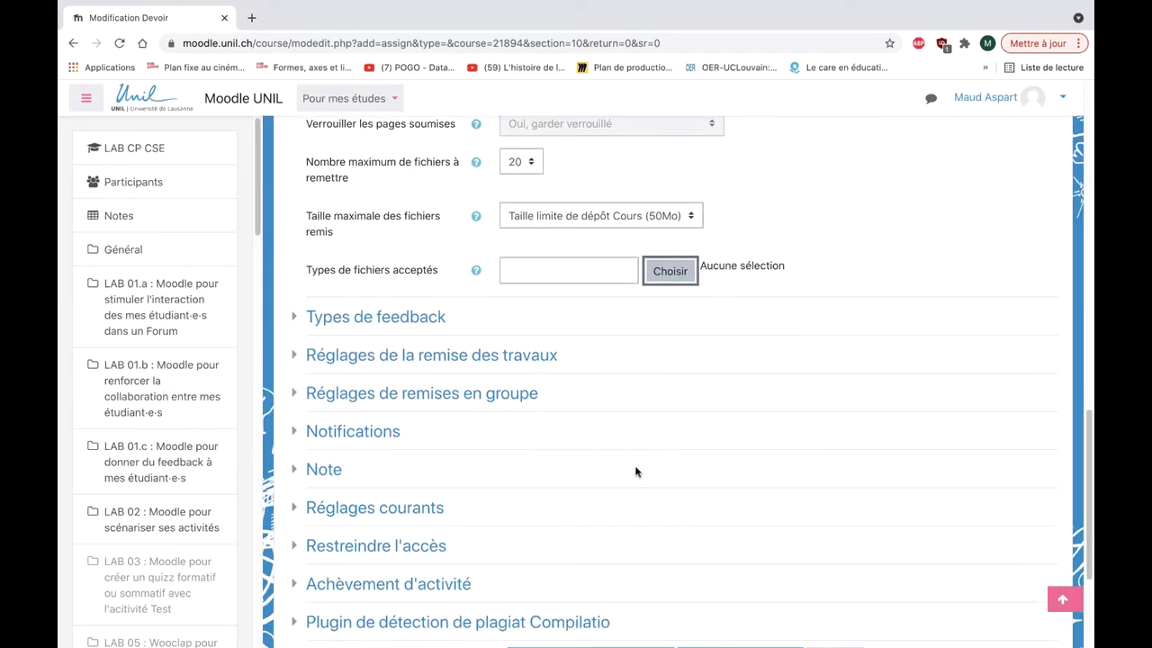
Expand and examine the feedback types and the submission settings (Réglages de la remise des travaux)
click(330, 311)
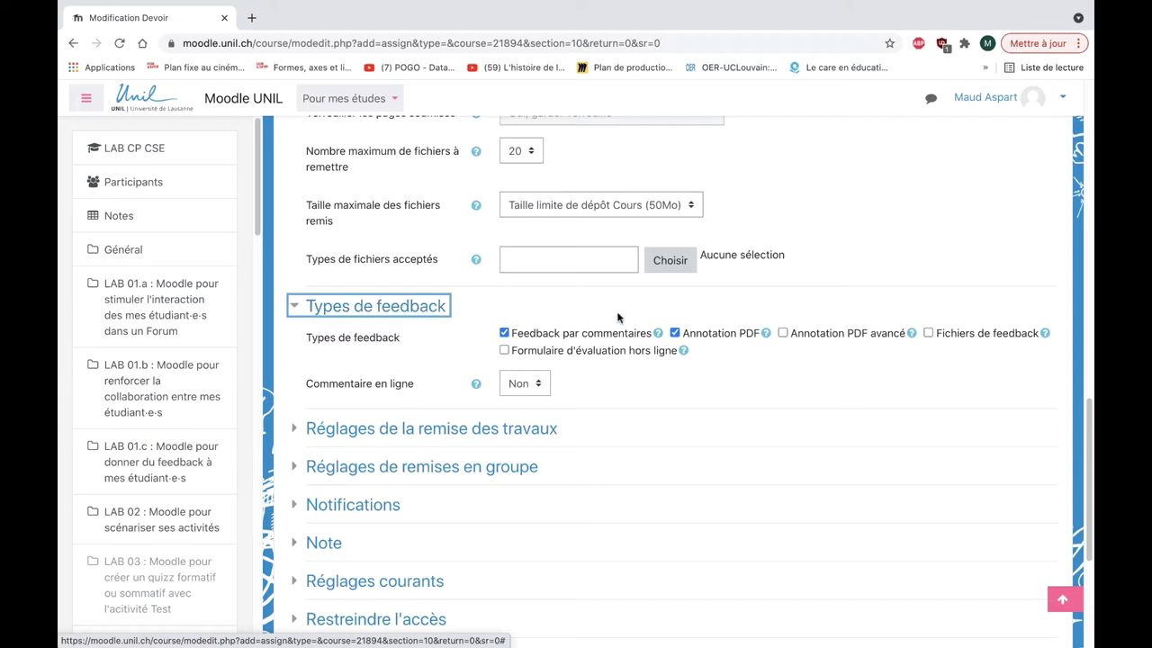
scroll(663, 324, down, 1)
scroll(664, 324, down, 3)
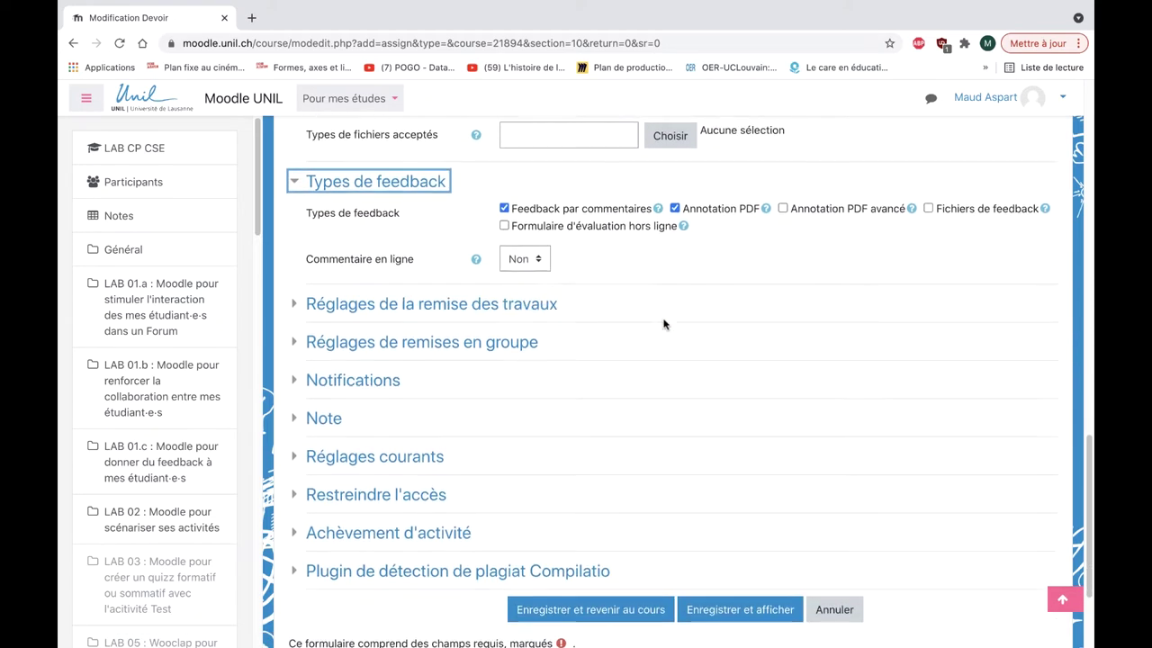
click(486, 297)
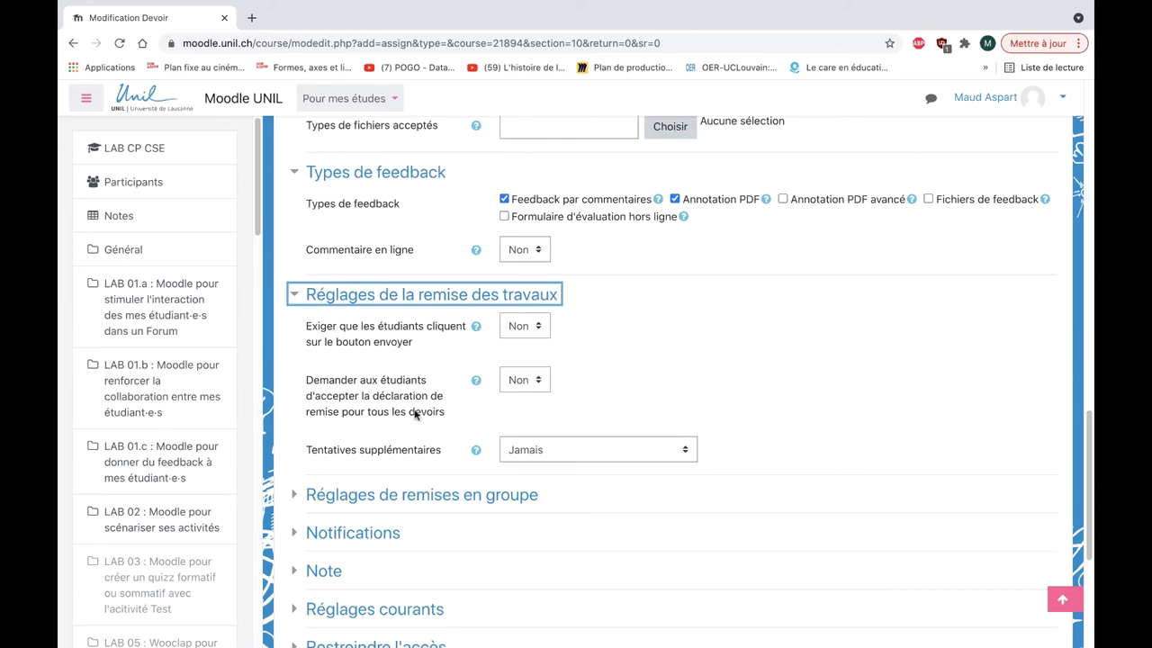
scroll(410, 420, down, 1)
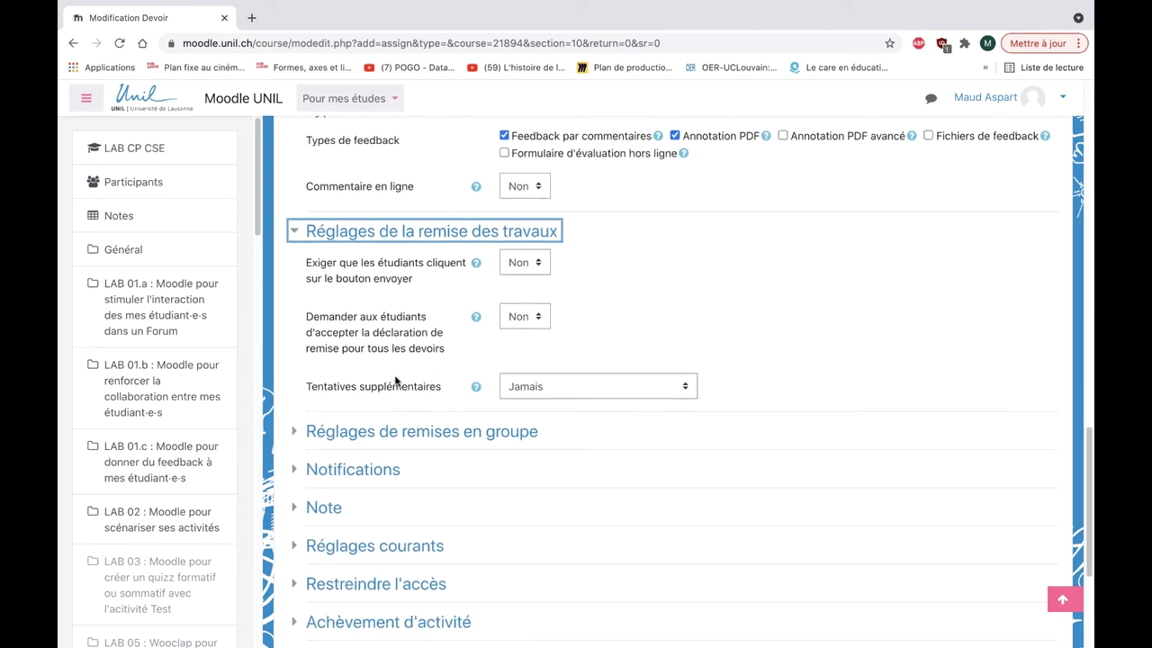
scroll(395, 381, down, 1)
Expand and examine the group submission settings and the notification settings of the assignment
click(381, 385)
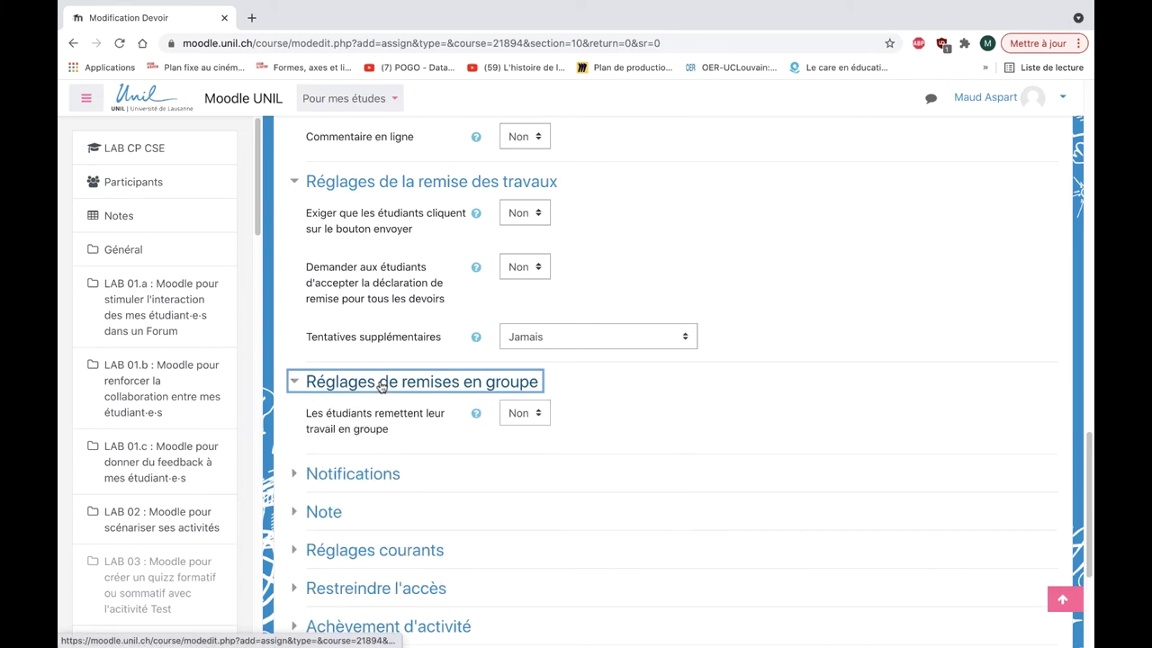
click(536, 413)
click(536, 416)
scroll(536, 416, down, 5)
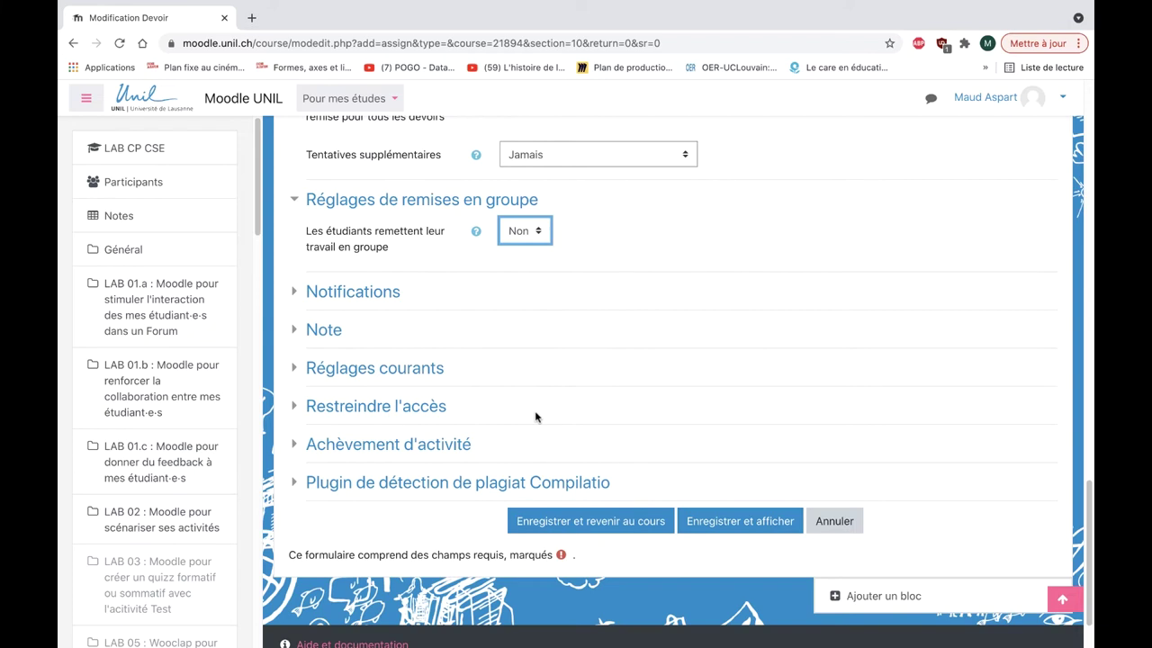
click(300, 291)
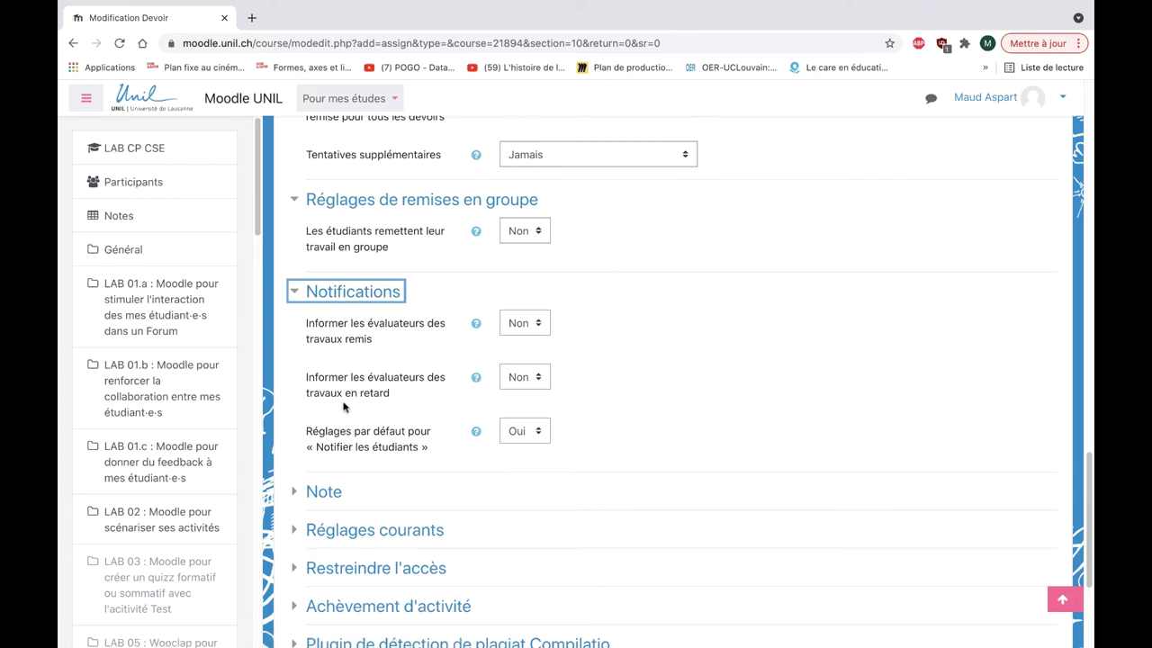
scroll(389, 409, down, 2)
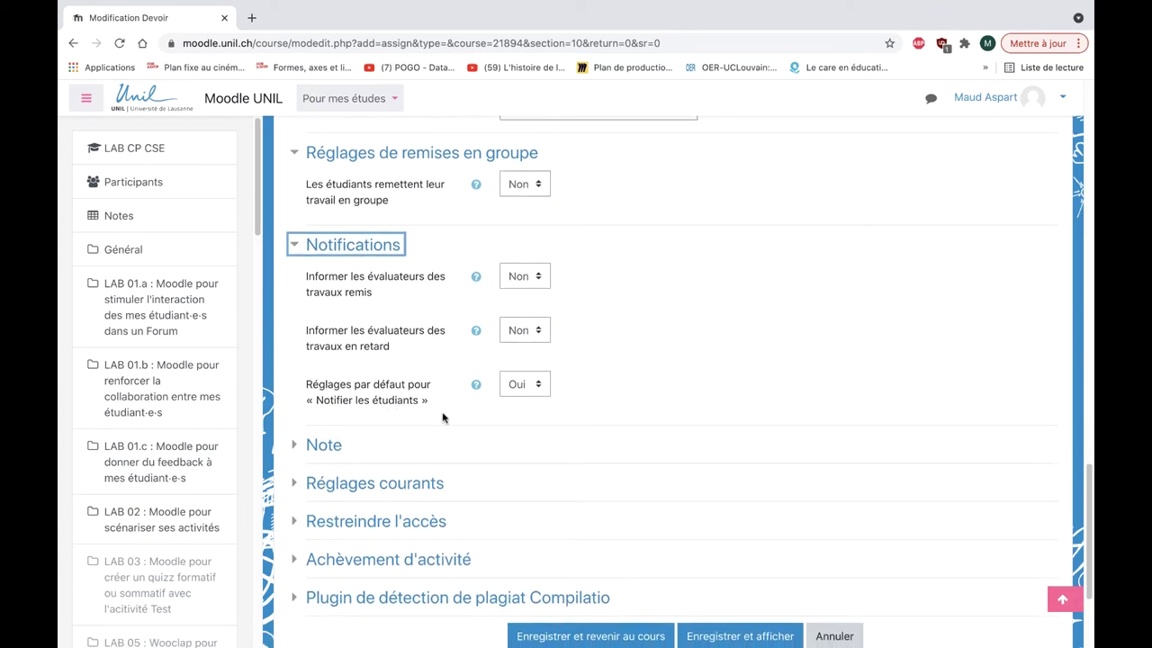
Expand the Note settings and examine the grade type choices, grading method and anonymous submission options
click(307, 405)
scroll(450, 405, down, 2)
click(594, 317)
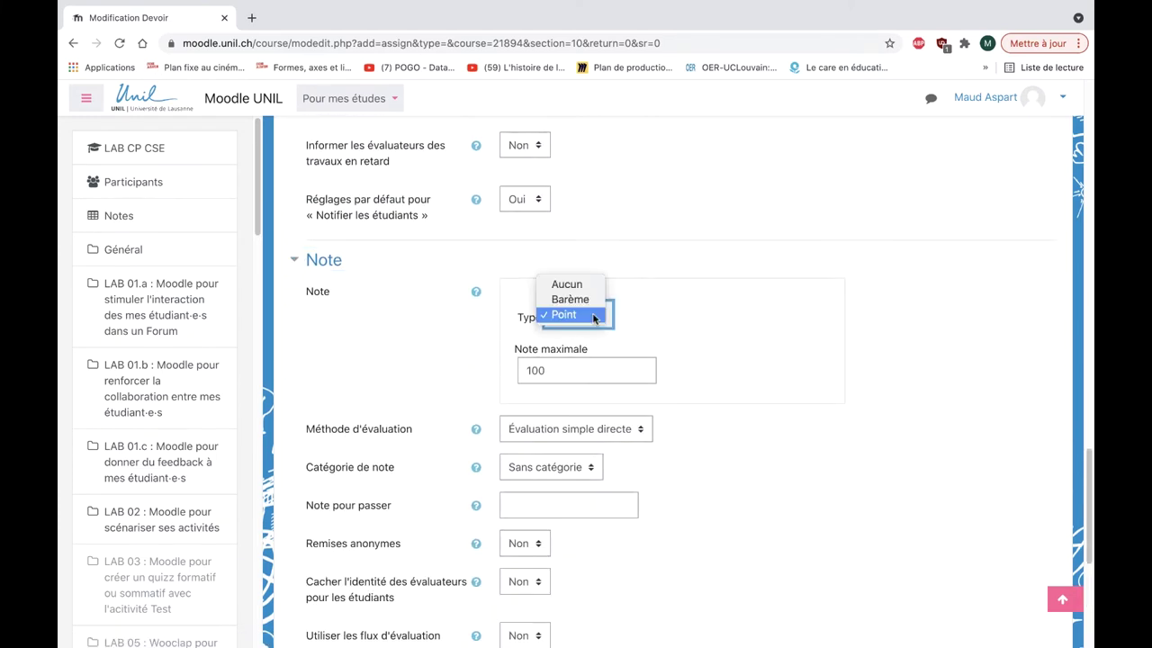
click(594, 317)
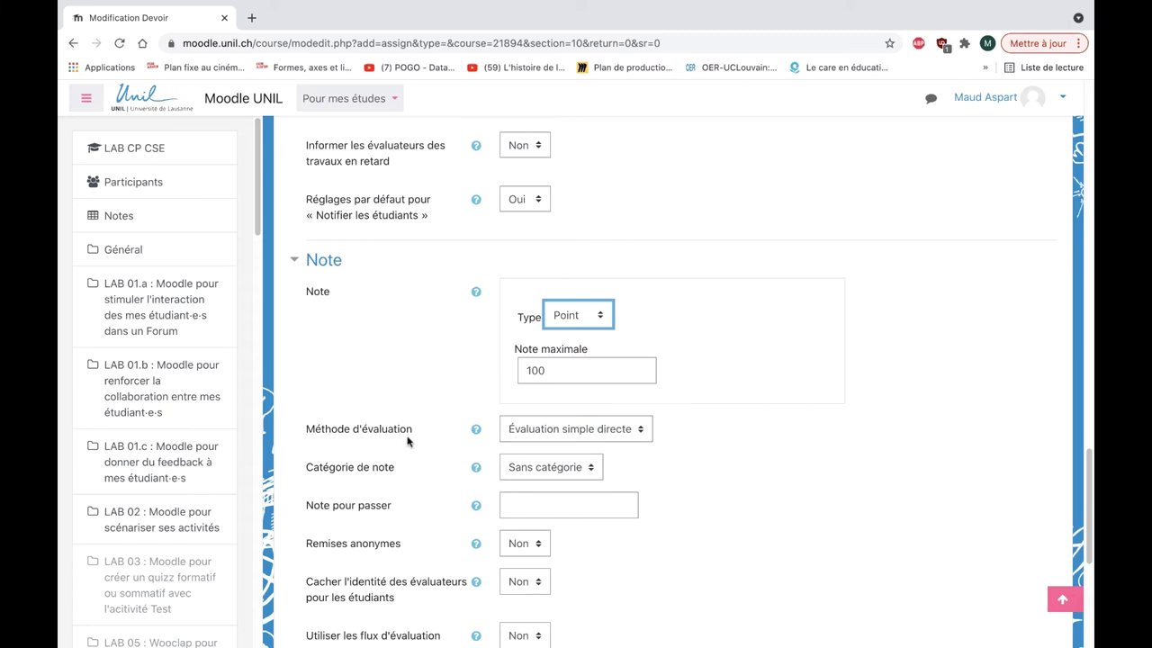
scroll(402, 429, down, 1)
scroll(401, 429, down, 4)
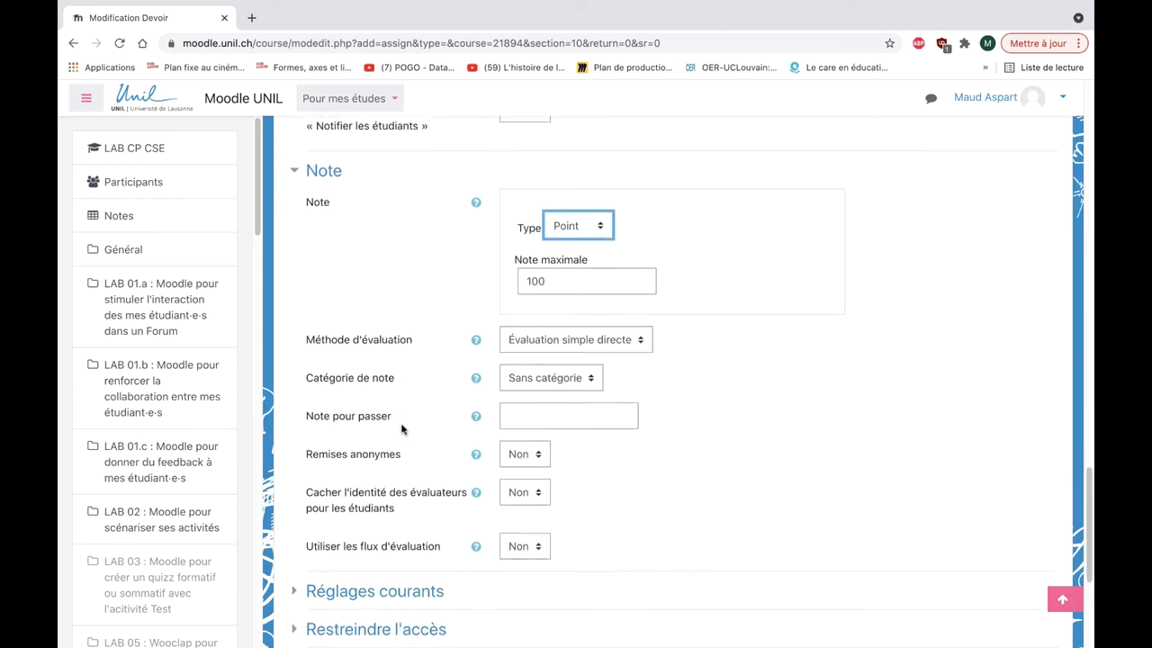
scroll(401, 429, down, 3)
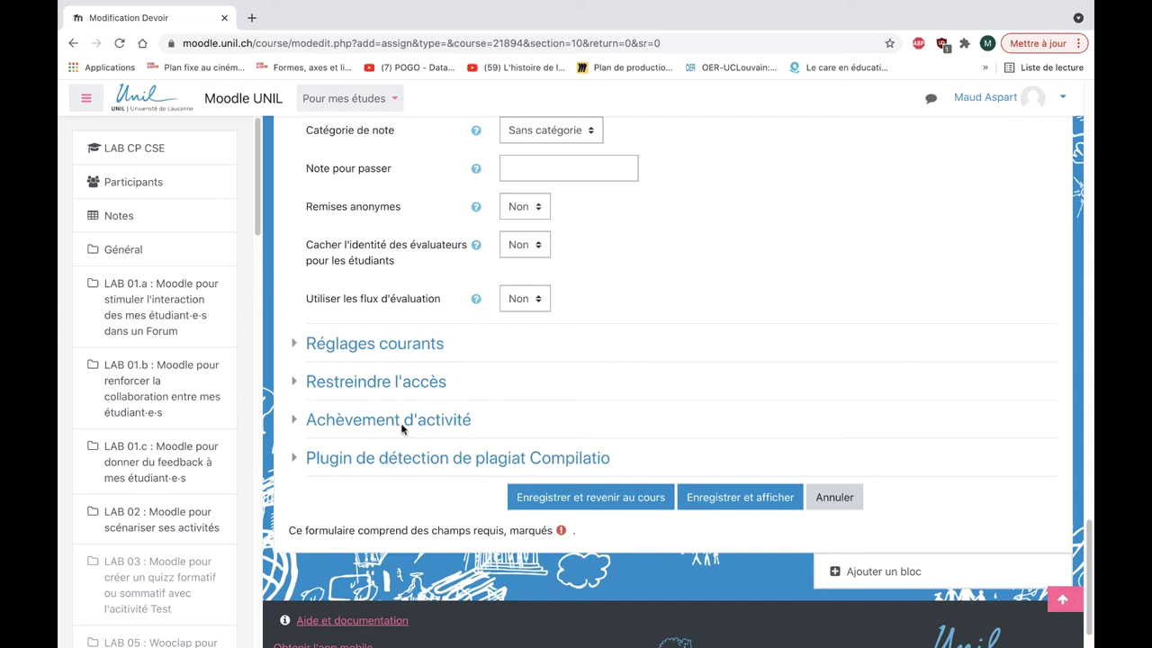
Expand the Compilatio plagiarism detection settings and set similarity detection to Oui
scroll(381, 409, down, 1)
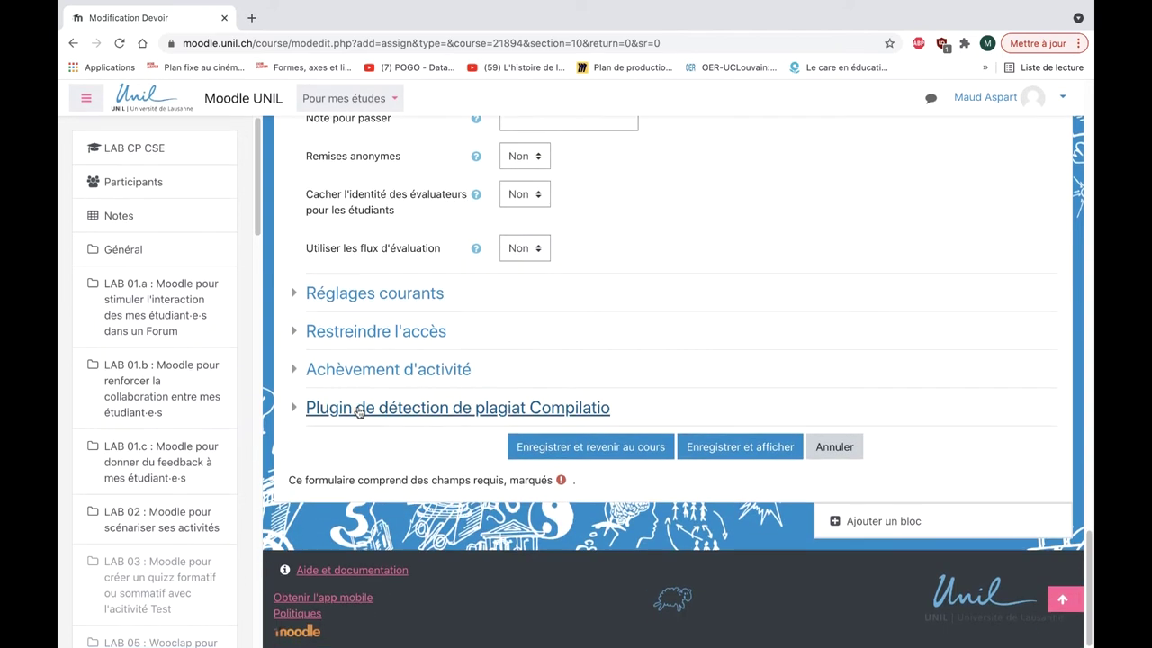
click(359, 411)
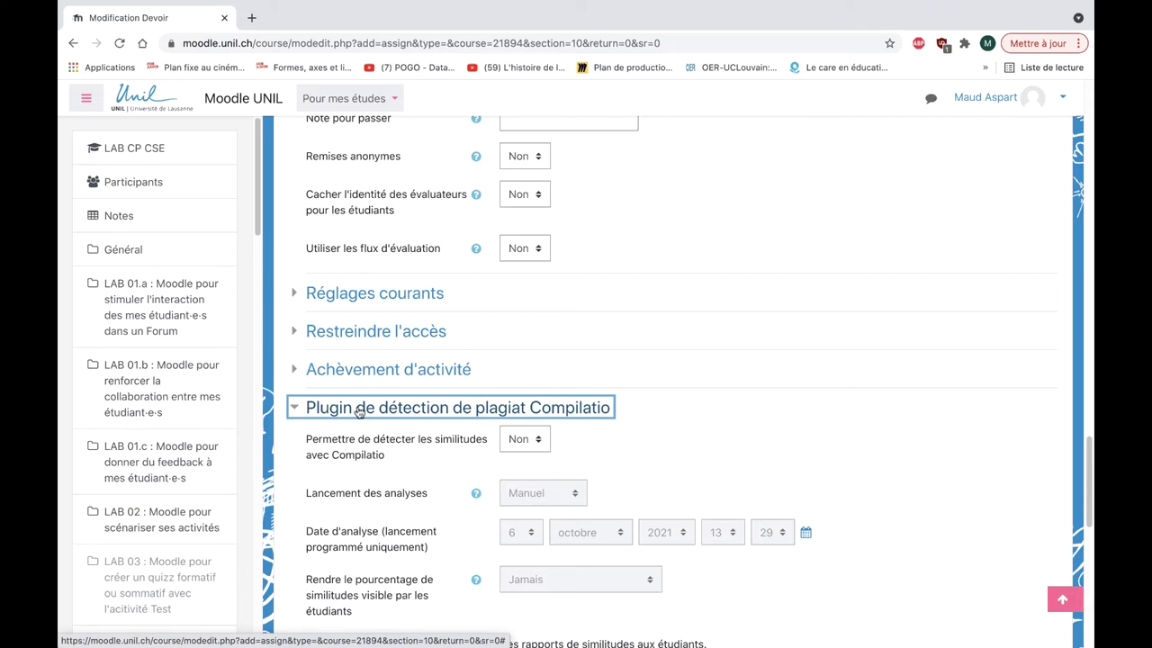
click(518, 441)
click(518, 456)
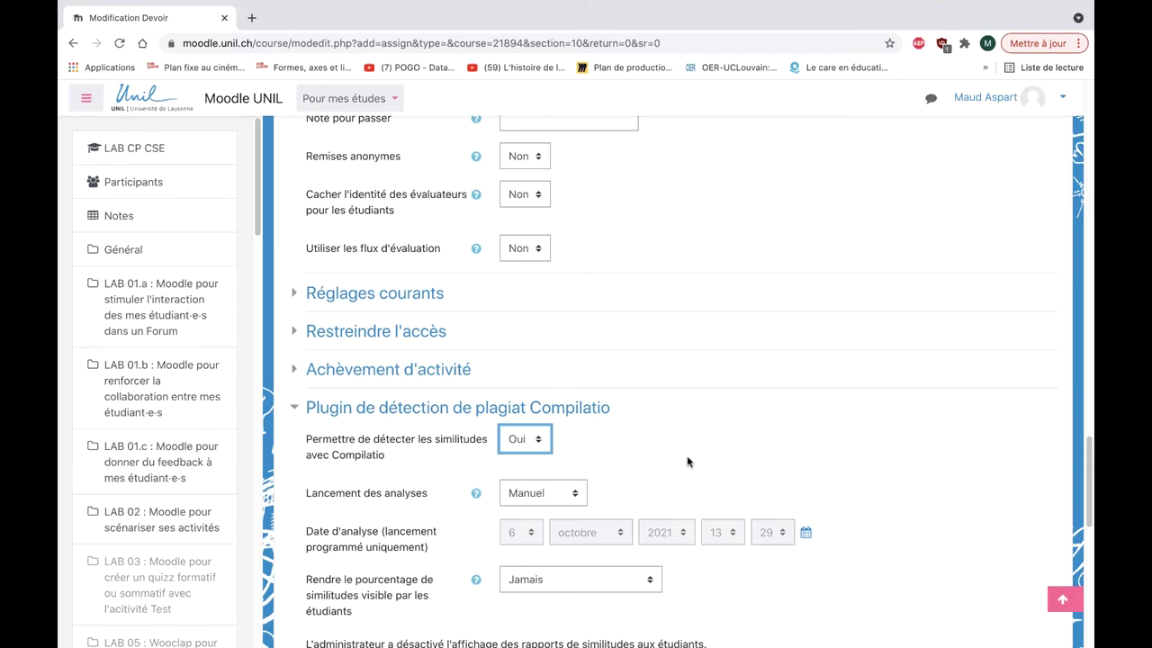
Set the launch of the Compilatio analyses to Programmé and consult the calendar of busy analysis periods
scroll(687, 461, down, 2)
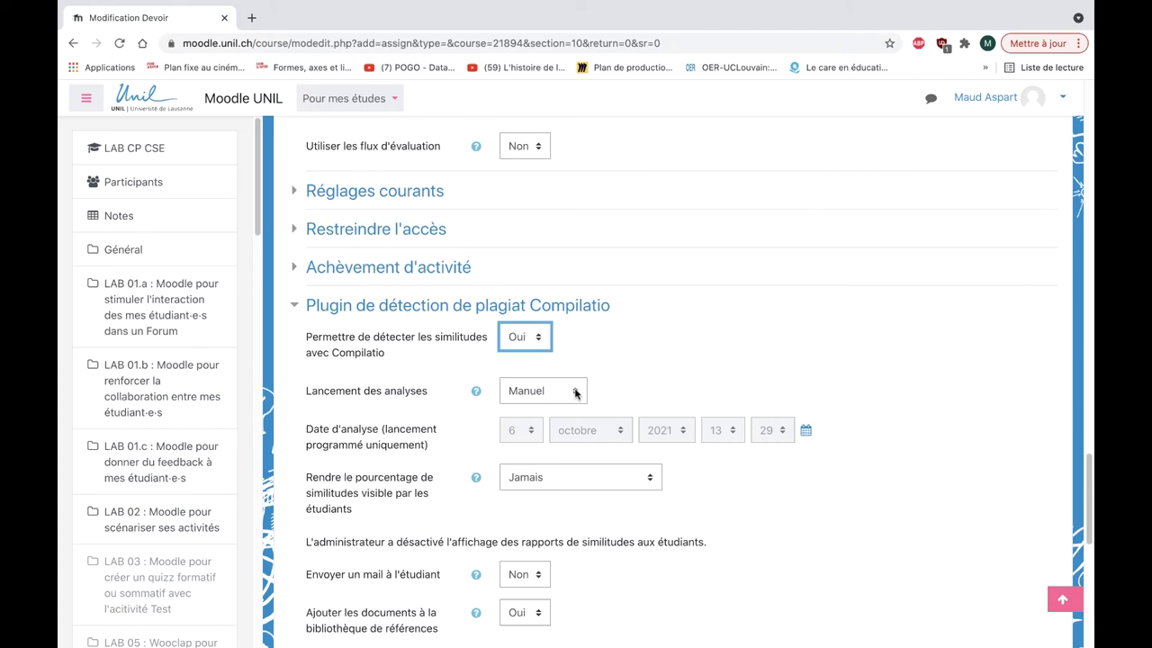
click(576, 393)
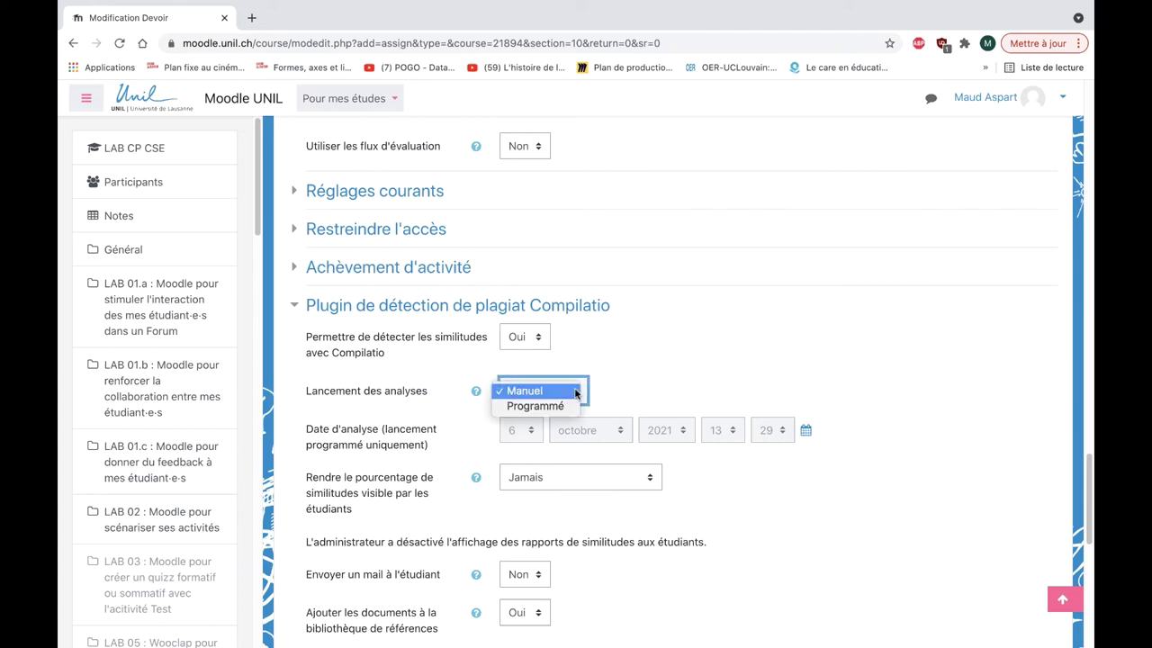
click(554, 406)
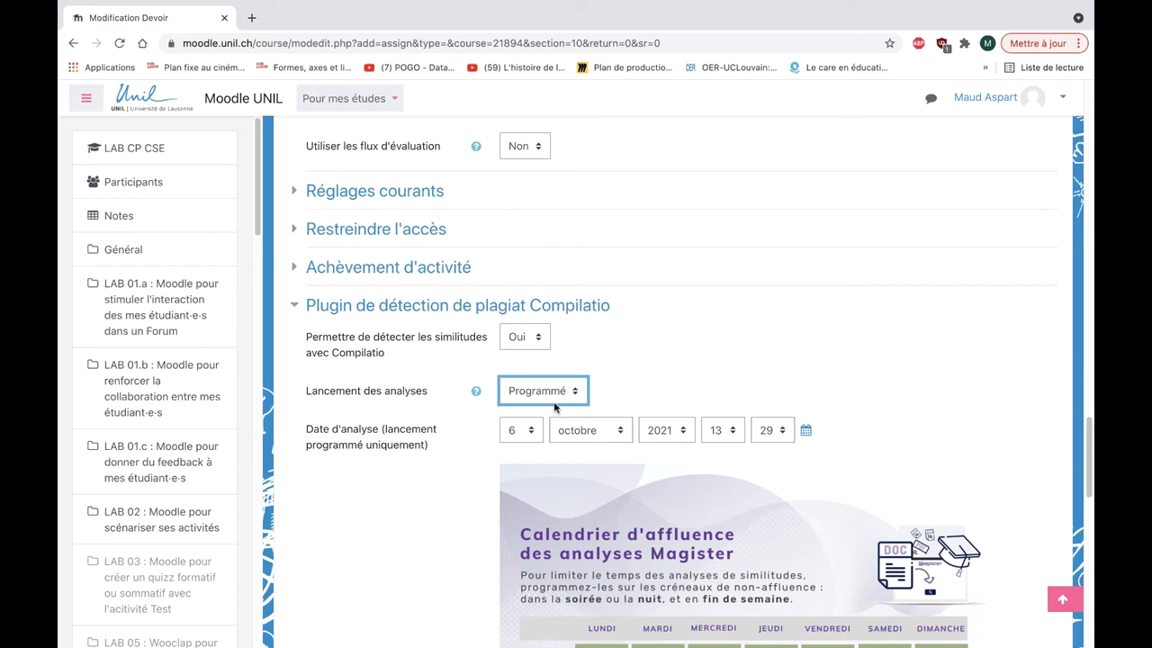
scroll(648, 405, down, 3)
scroll(648, 405, down, 1)
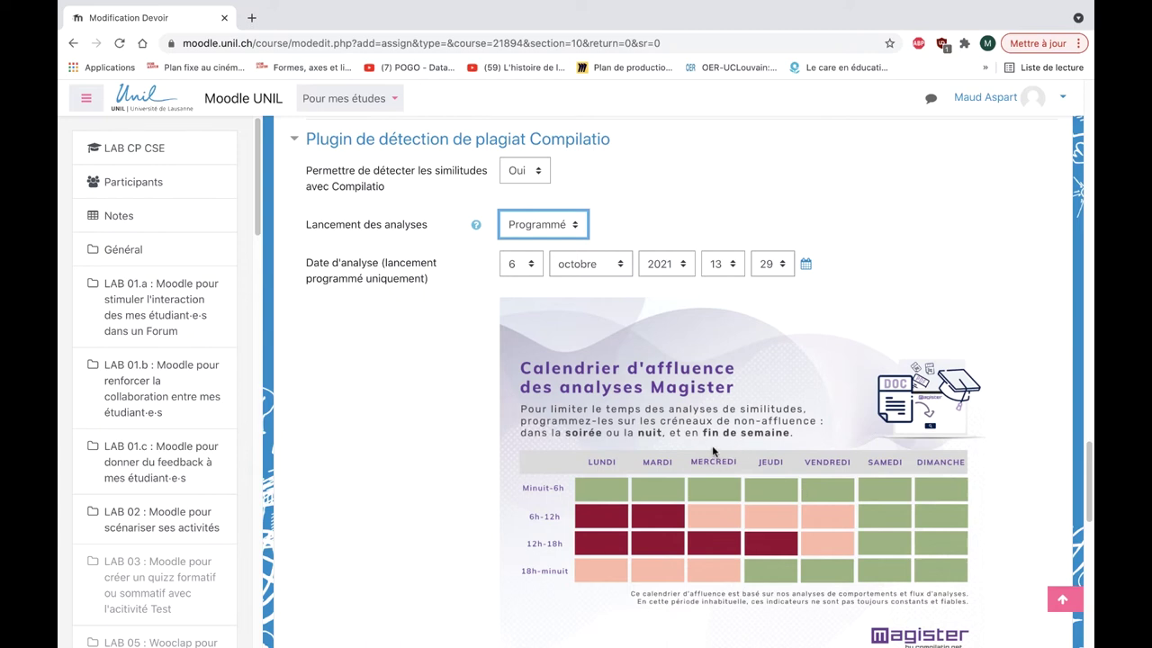
scroll(712, 451, down, 1)
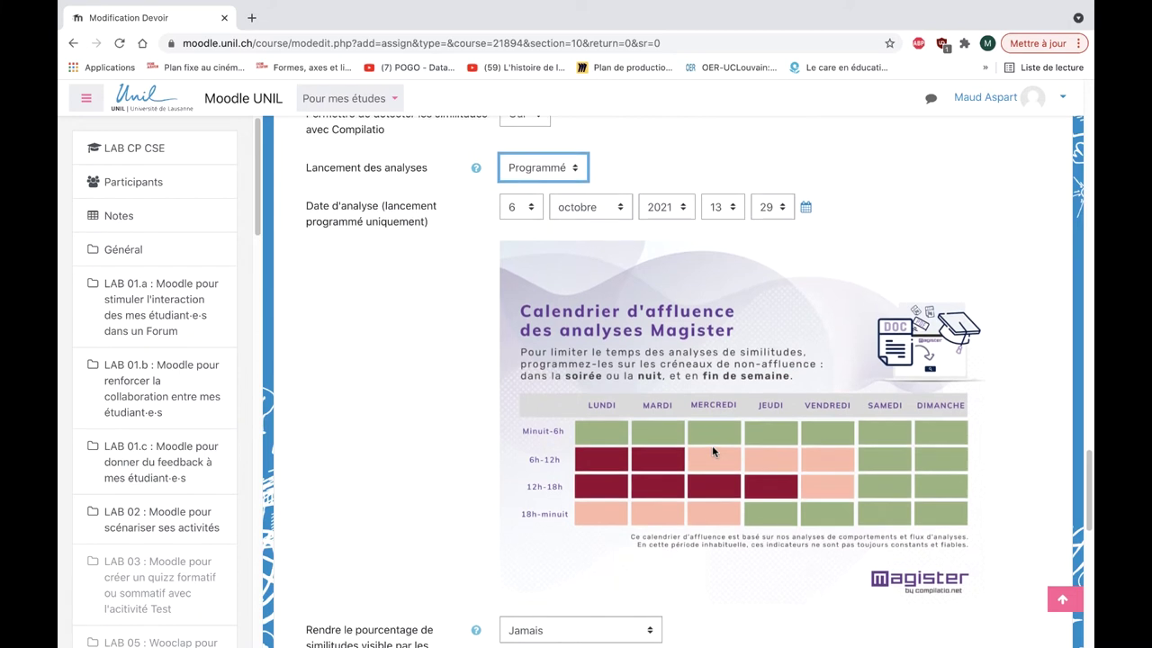
scroll(712, 447, up, 1)
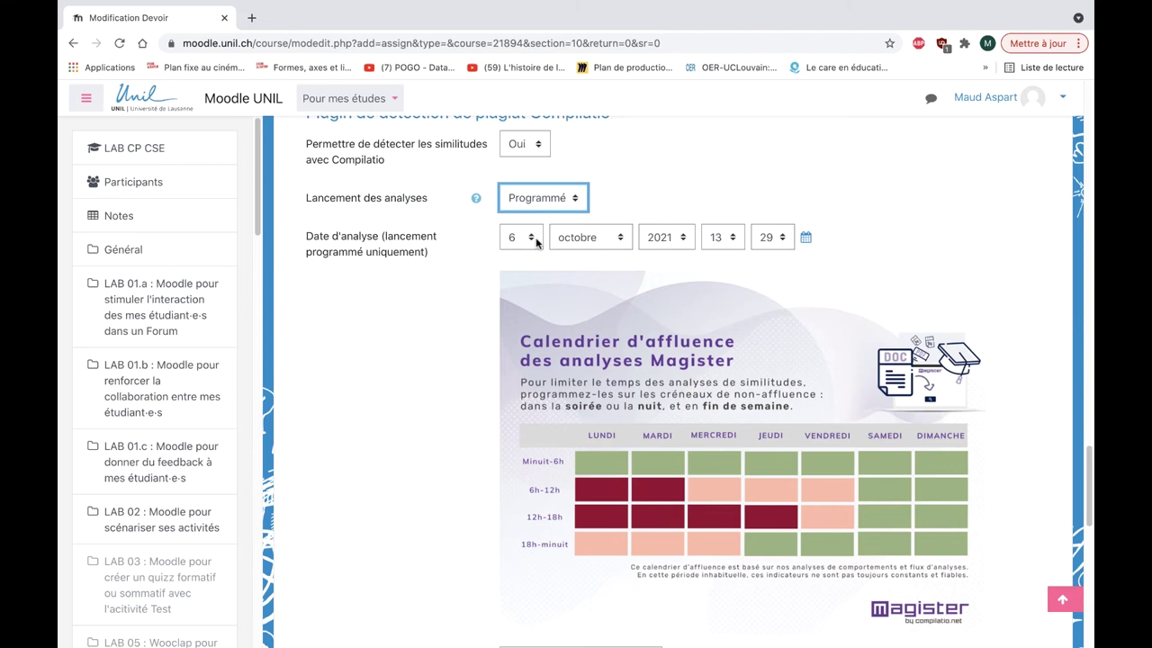
Examine the choices for showing students the similarity percentage, along with the similarity thresholds and document limits
scroll(755, 299, down, 3)
scroll(755, 305, down, 2)
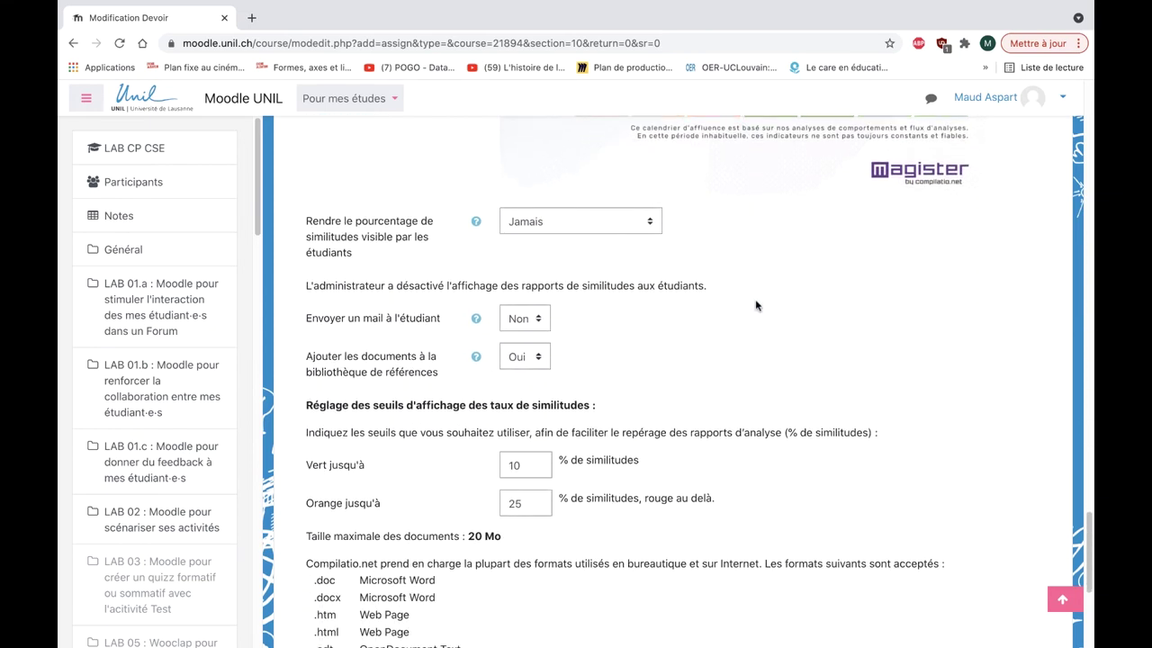
click(650, 220)
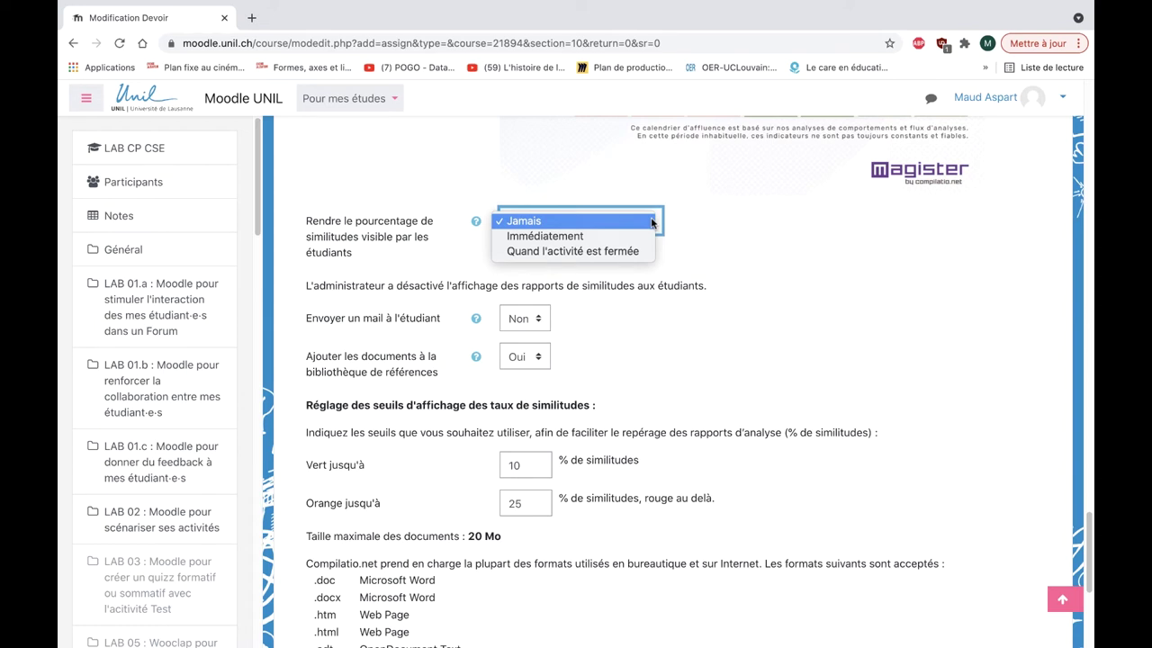
click(725, 236)
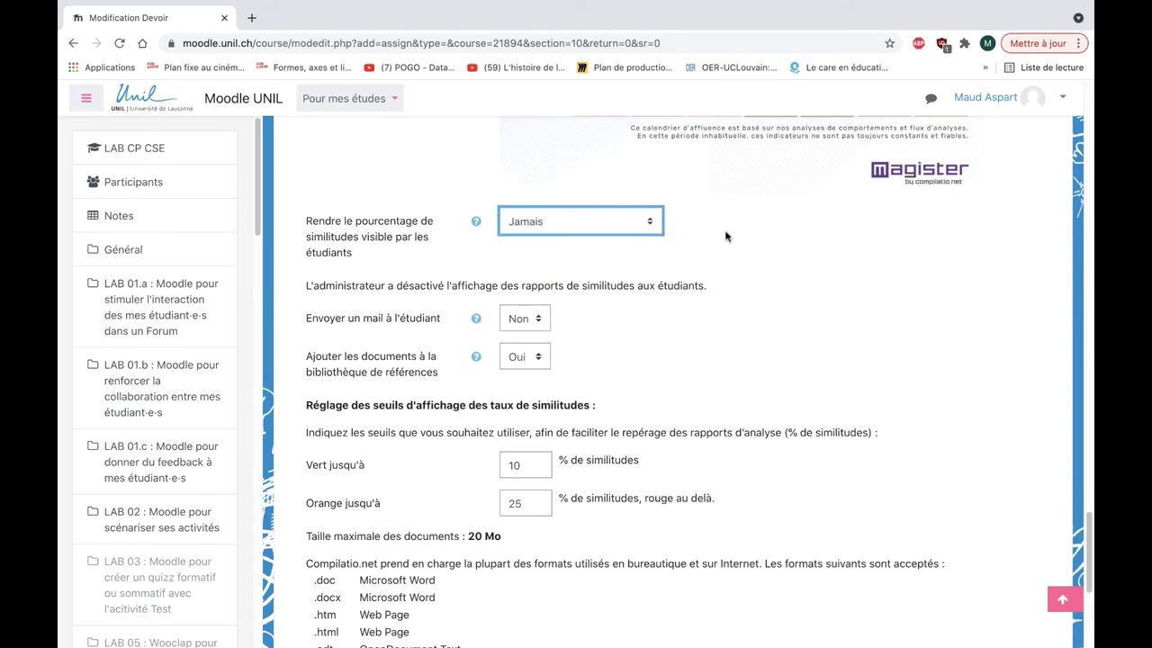
scroll(712, 260, down, 3)
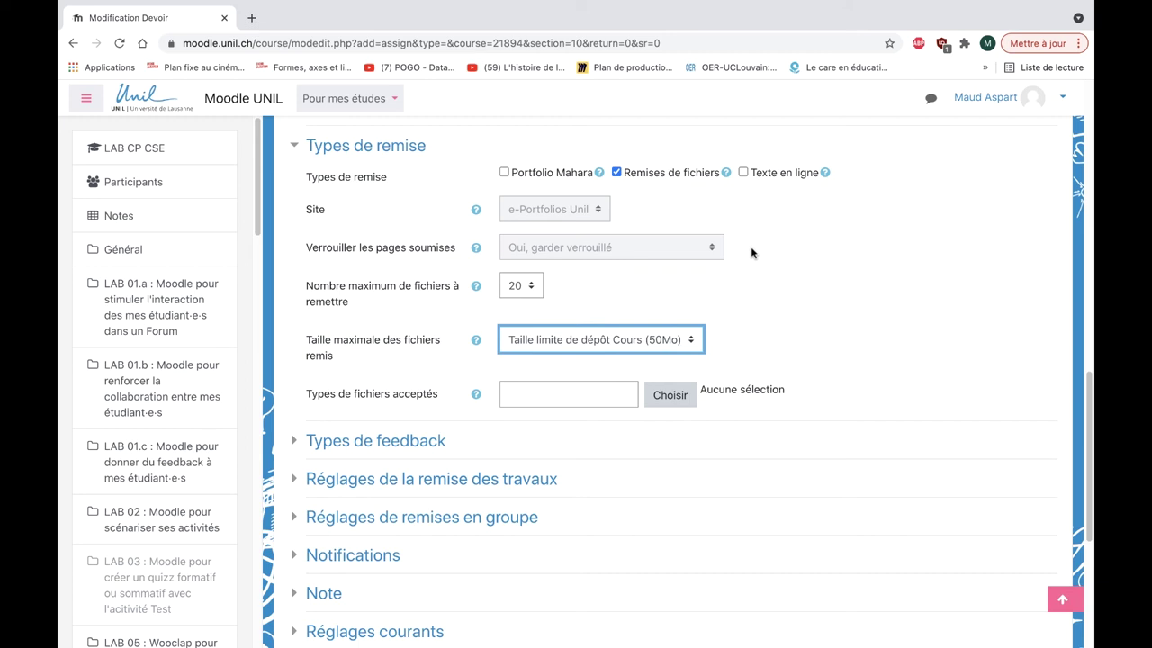
Set the maximum size of submitted files to 20Mo, then save the assignment and return to the course
click(693, 344)
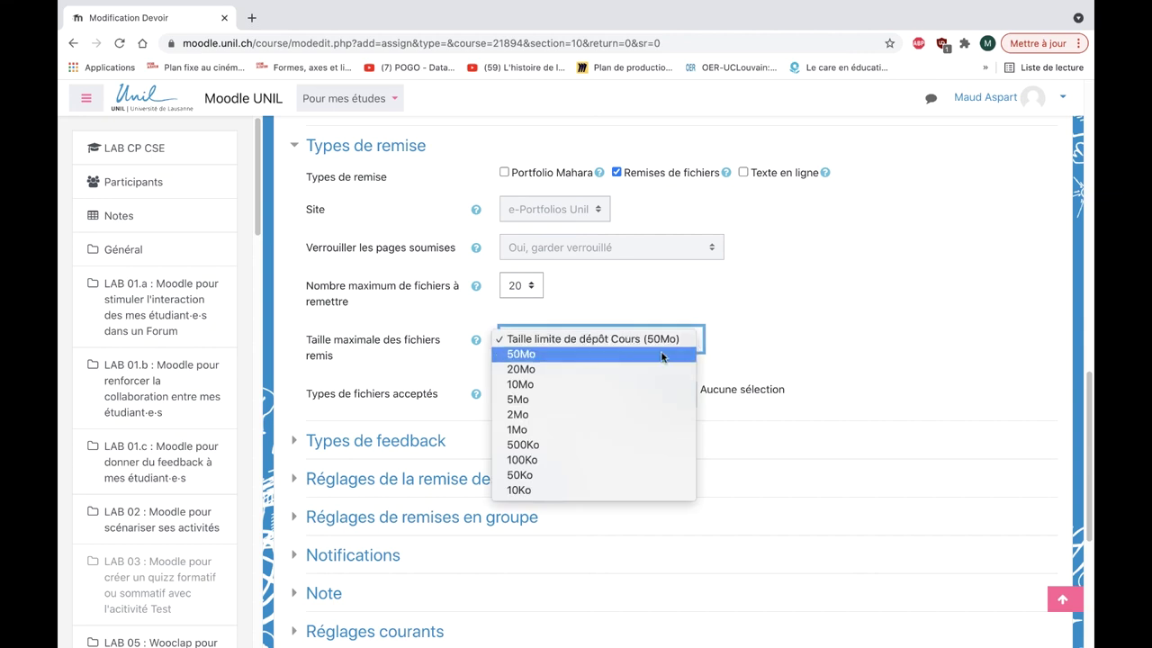
click(609, 370)
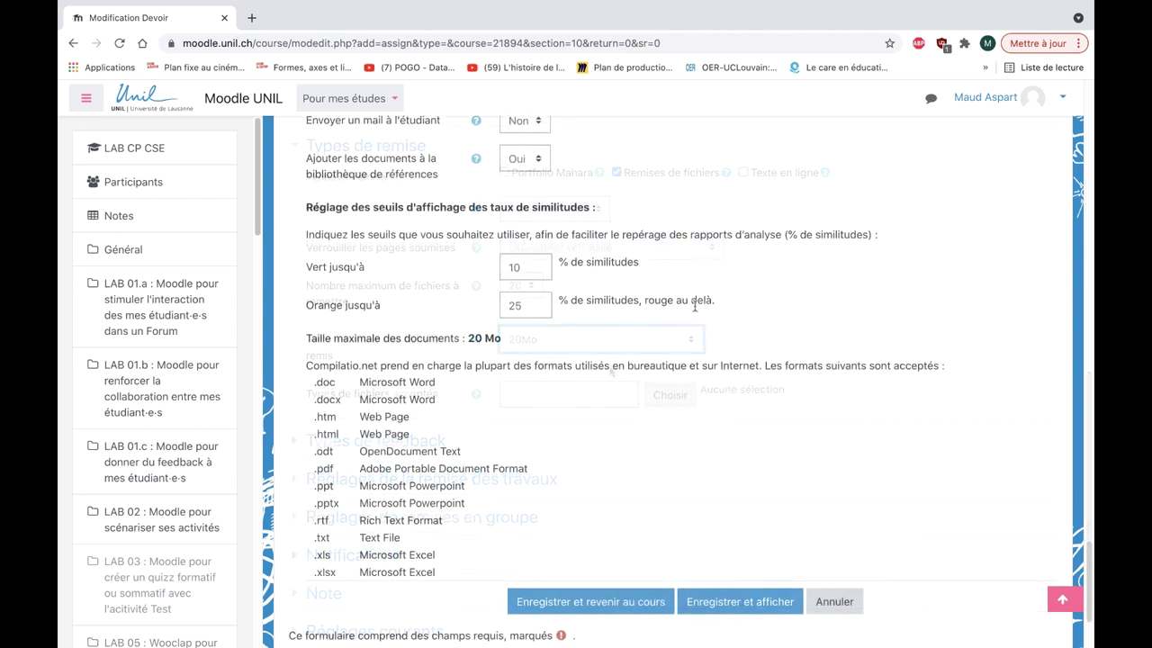
scroll(694, 343, down, 3)
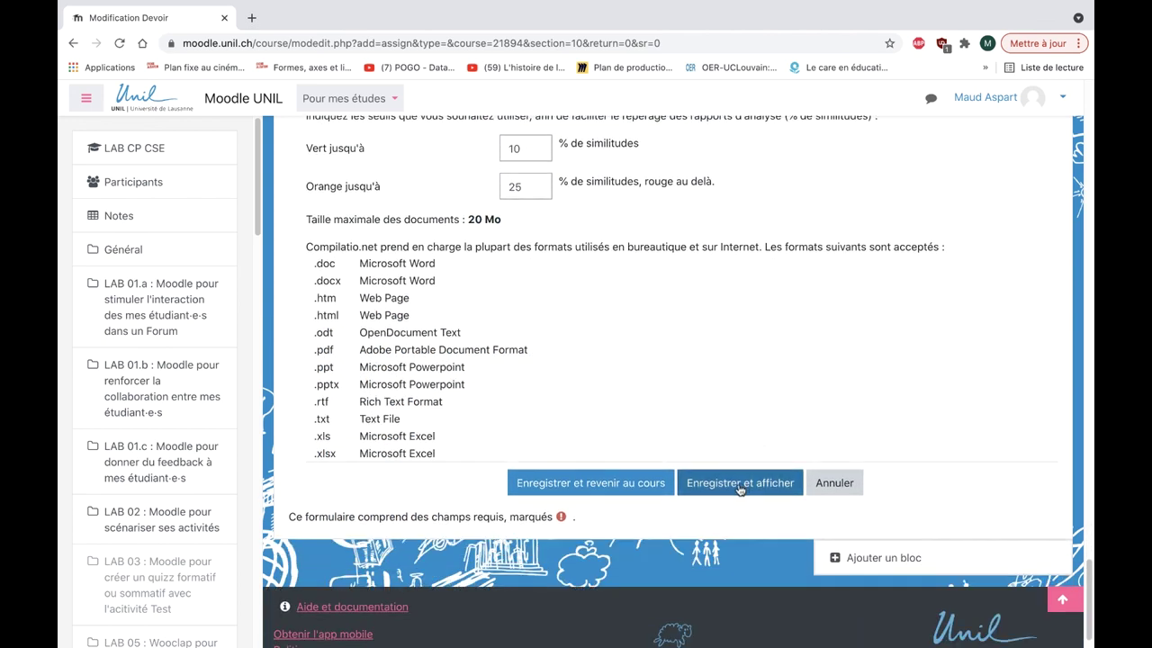
click(639, 484)
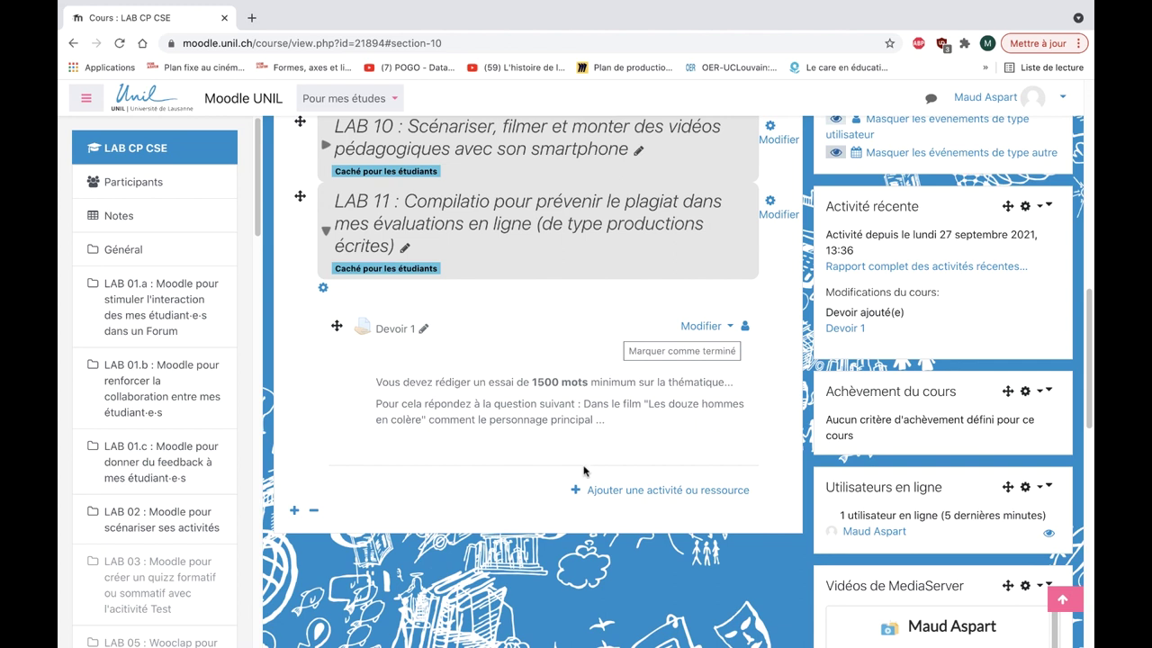